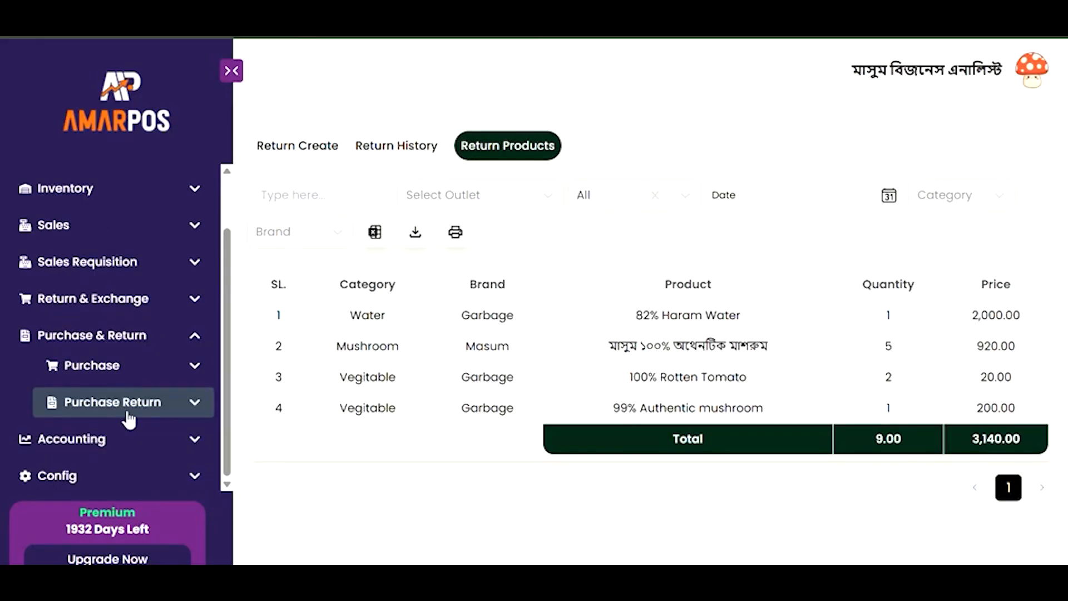
Start a new purchase and add the ১০০% অথেনটিক মাশরুম product by searching for "1".
click(91, 366)
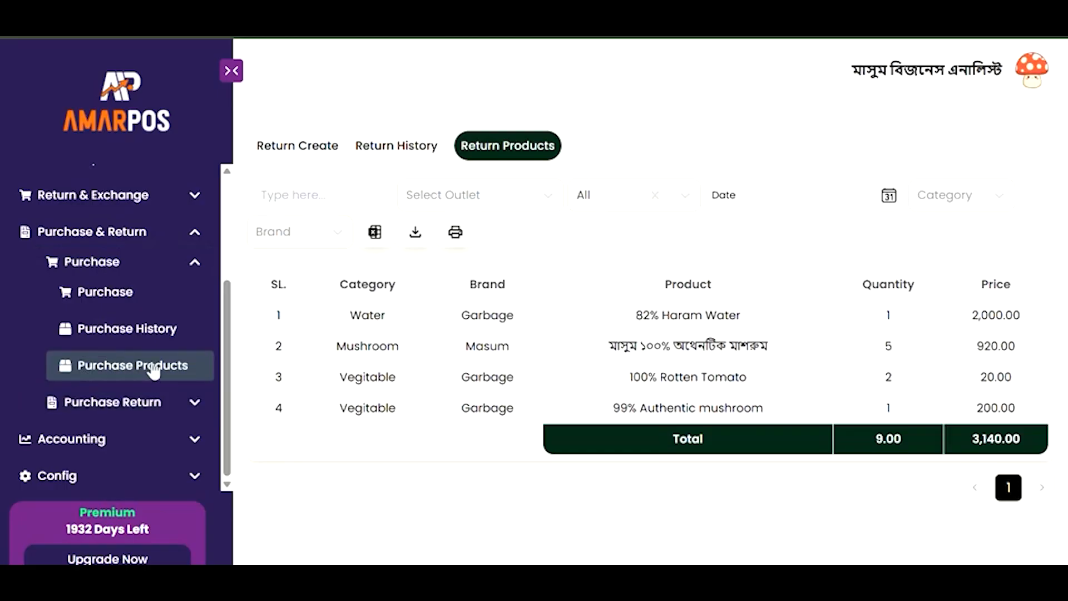
click(117, 312)
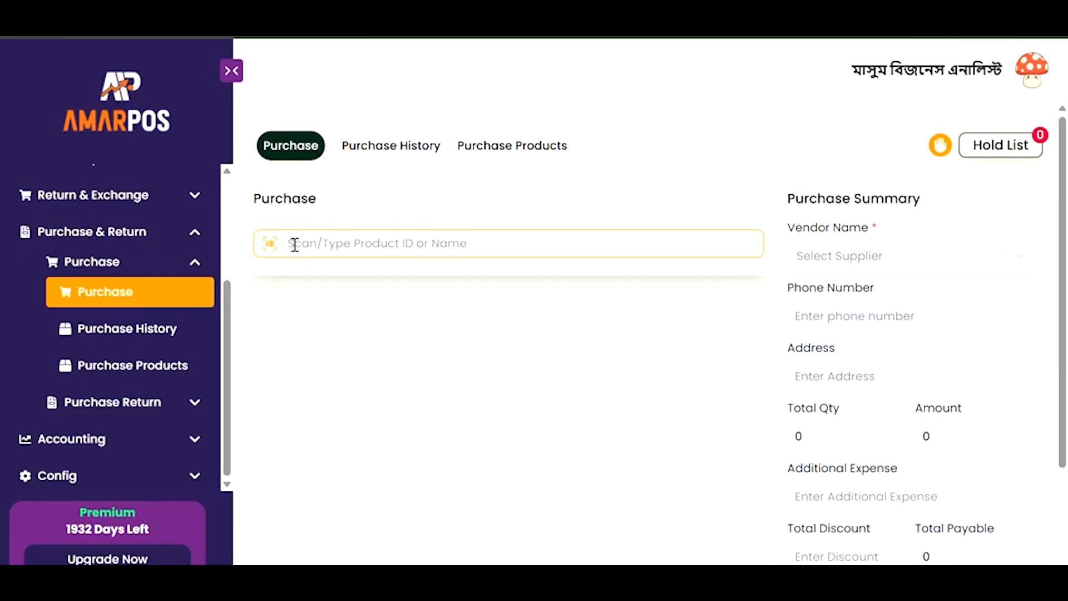
text(1)
click(332, 316)
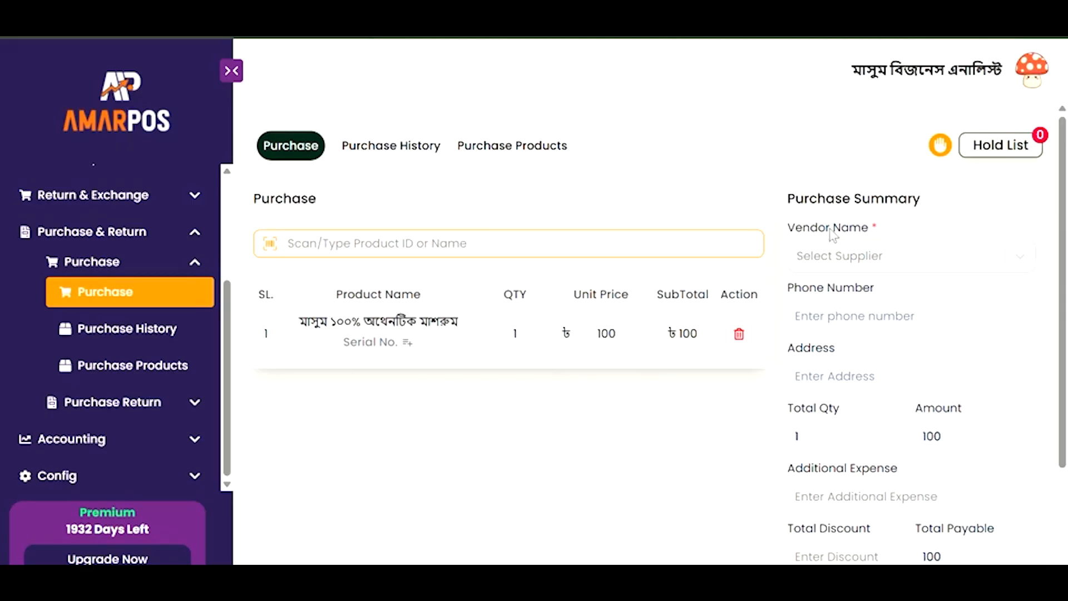
Select the listed supplier as the vendor for the purchase.
click(844, 269)
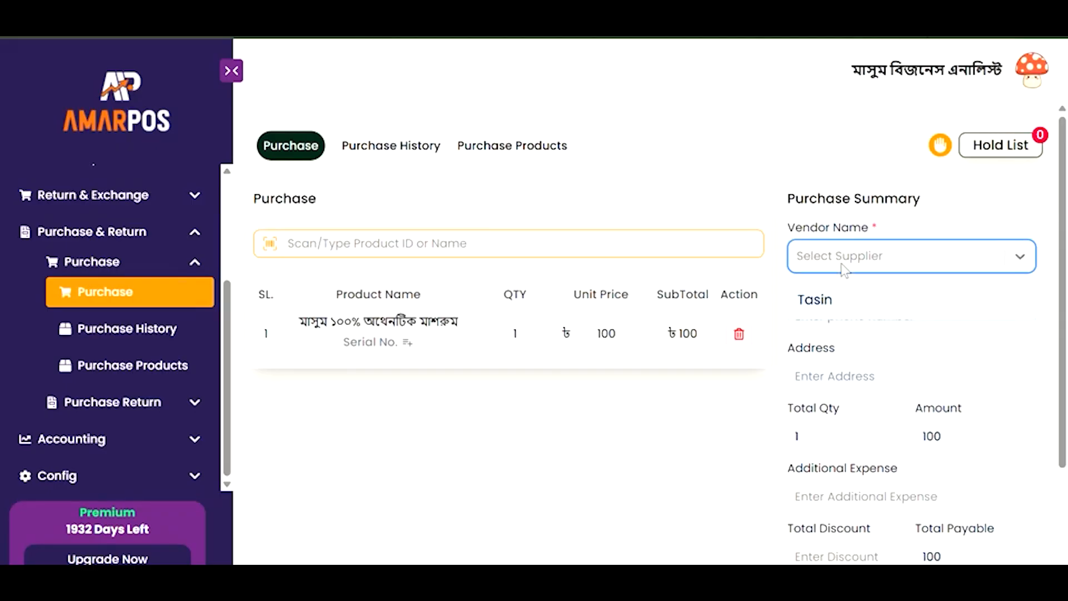
click(836, 297)
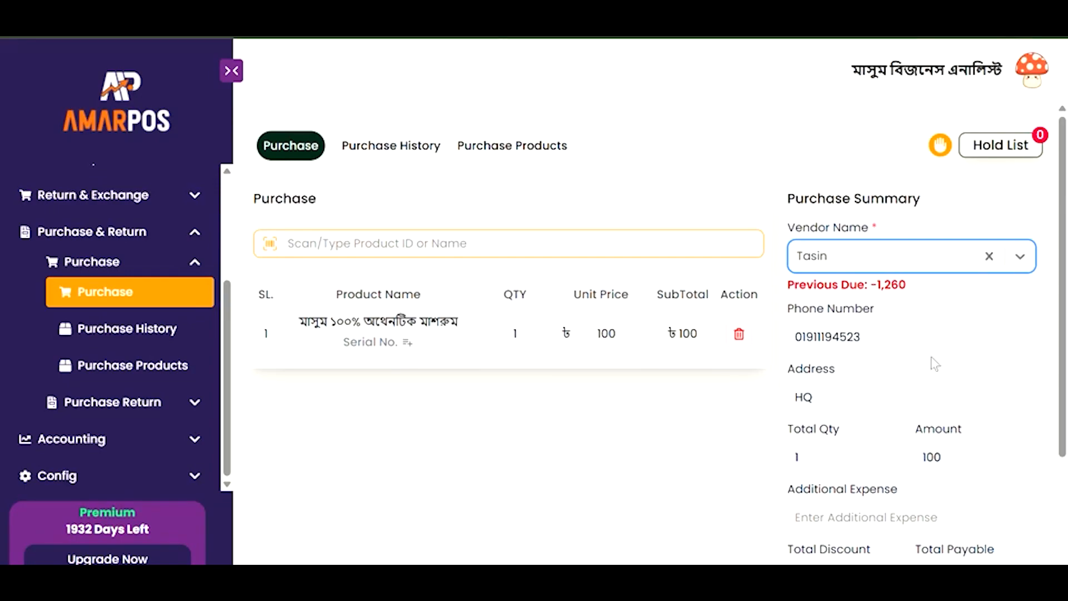
scroll(919, 388, down, 2)
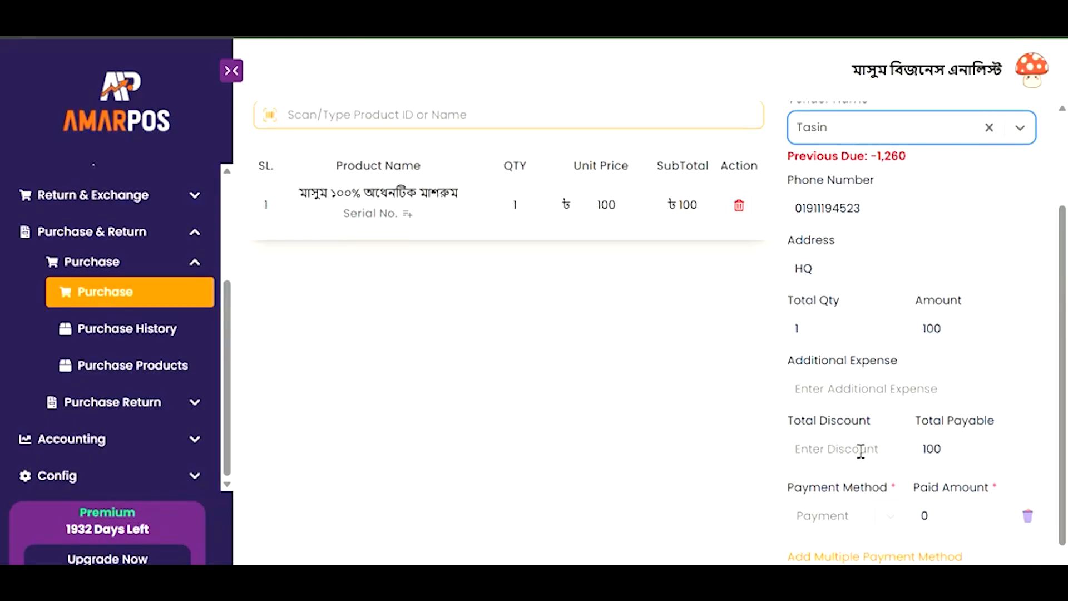
Set the purchase's payment method to Credit and submit the purchase.
click(862, 521)
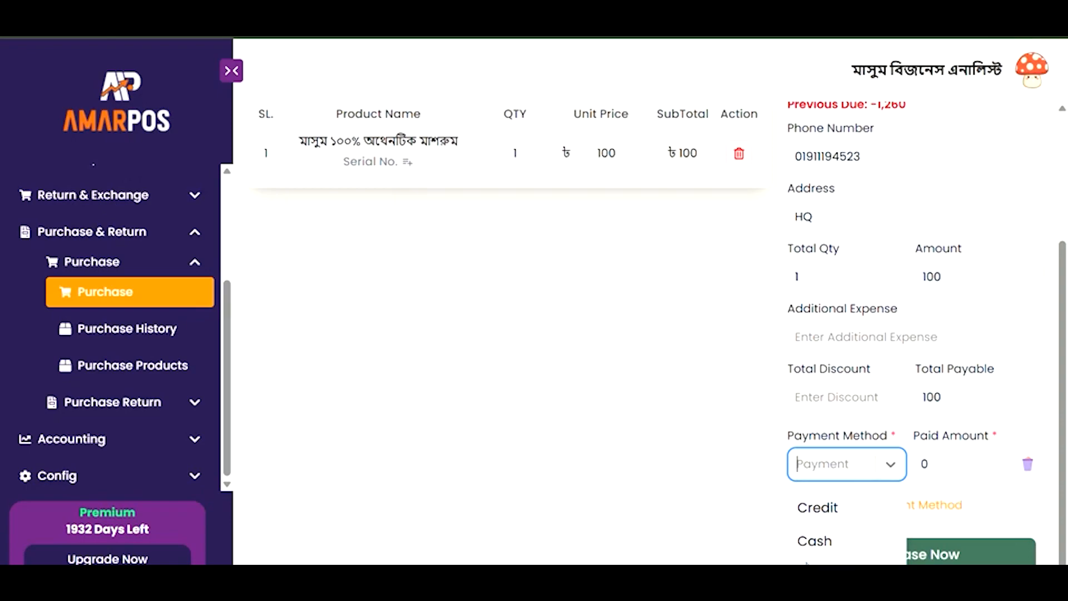
click(851, 509)
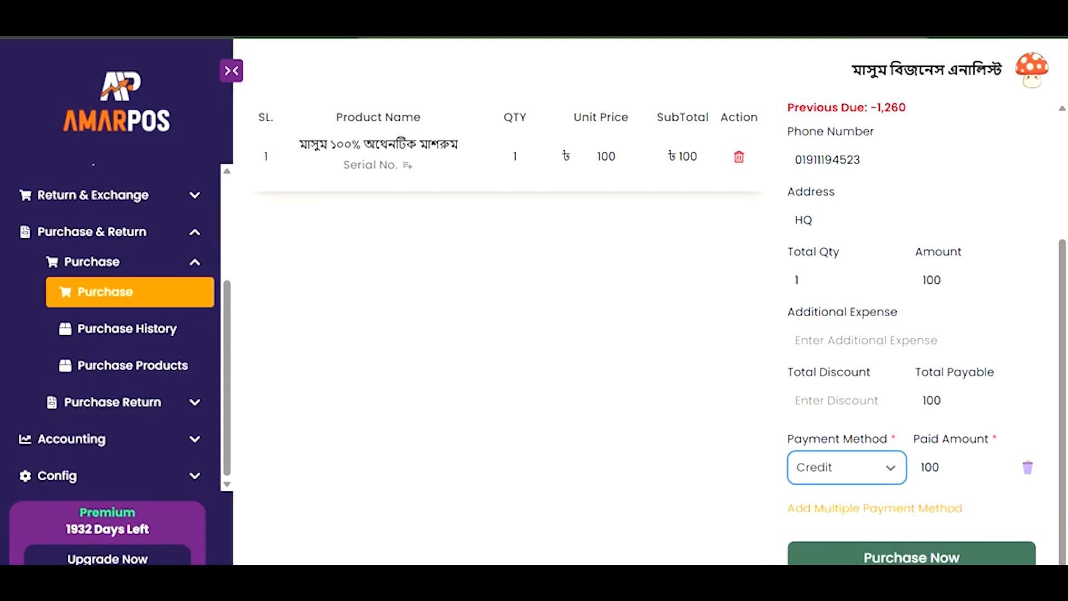
click(954, 556)
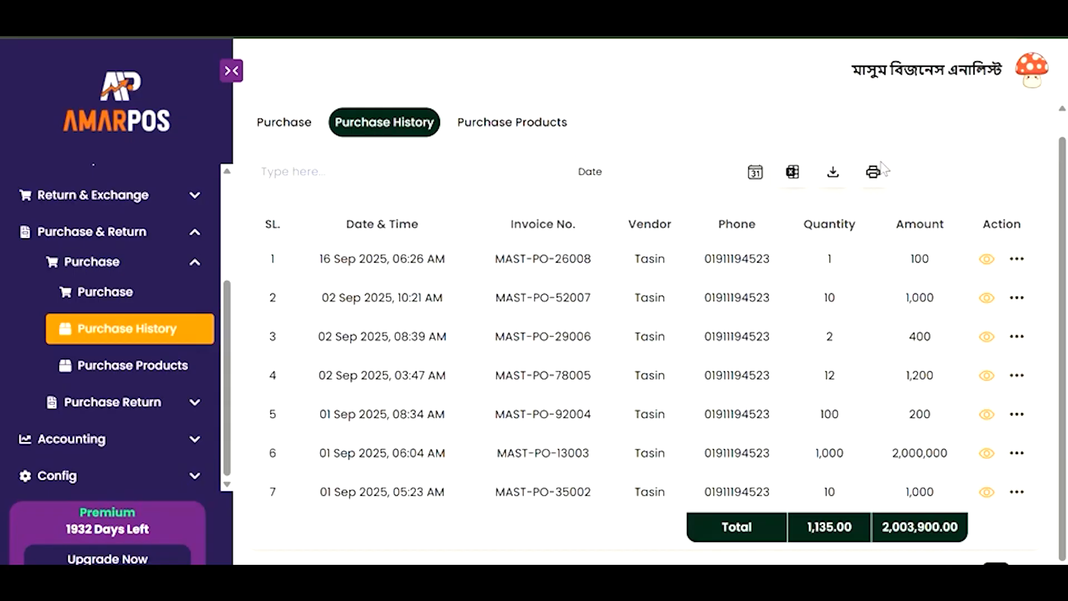
View the list of purchased products.
click(520, 123)
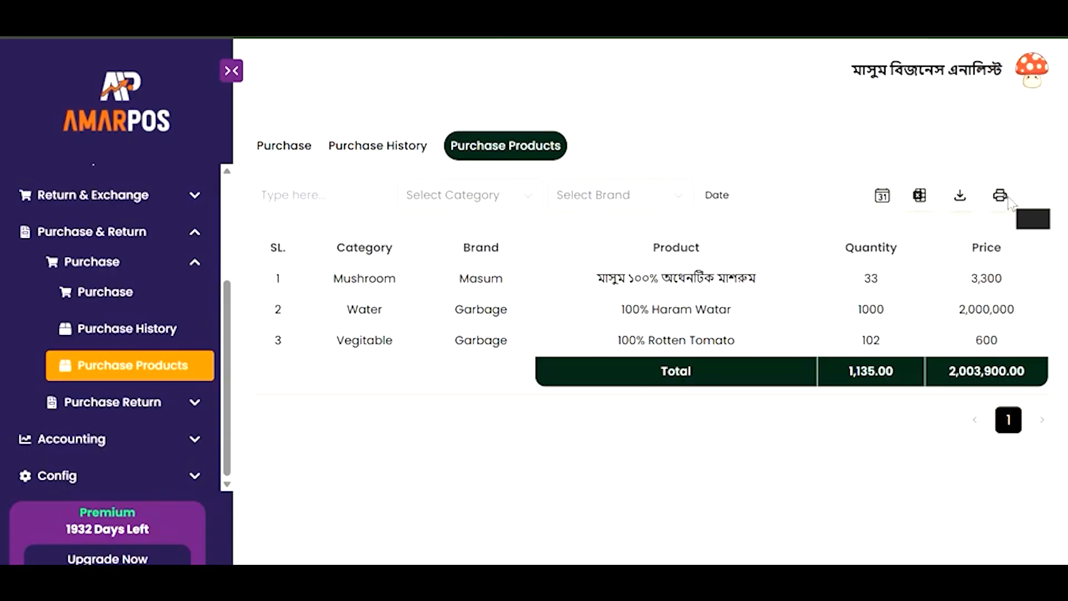
Start a new purchase return and add the ১০০% অথেনটিক মাশরুম product by searching for "1".
click(73, 410)
scroll(74, 406, down, 2)
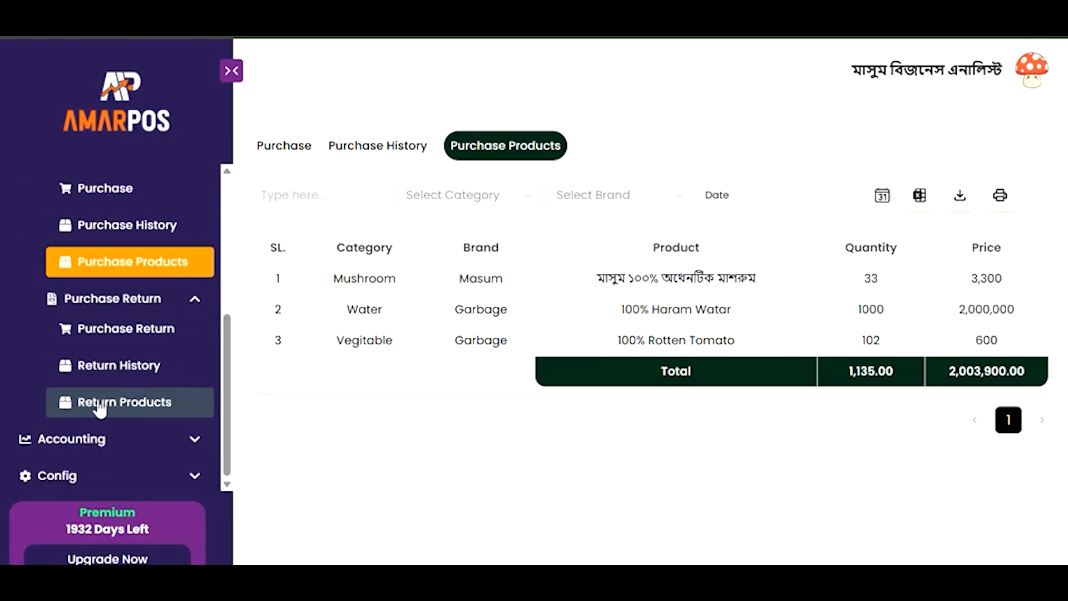
click(122, 342)
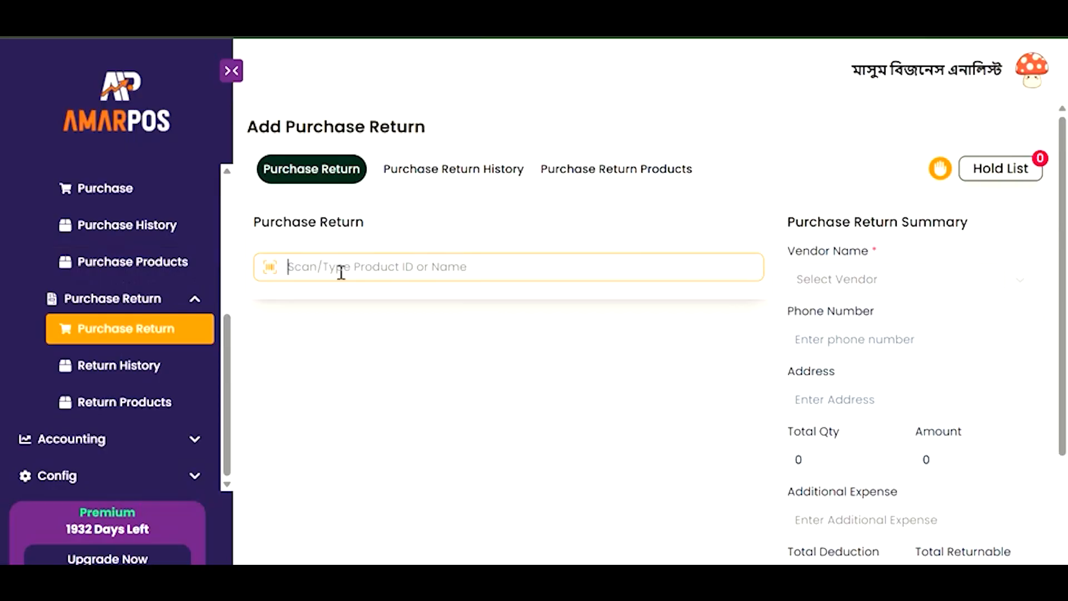
text(1)
click(365, 332)
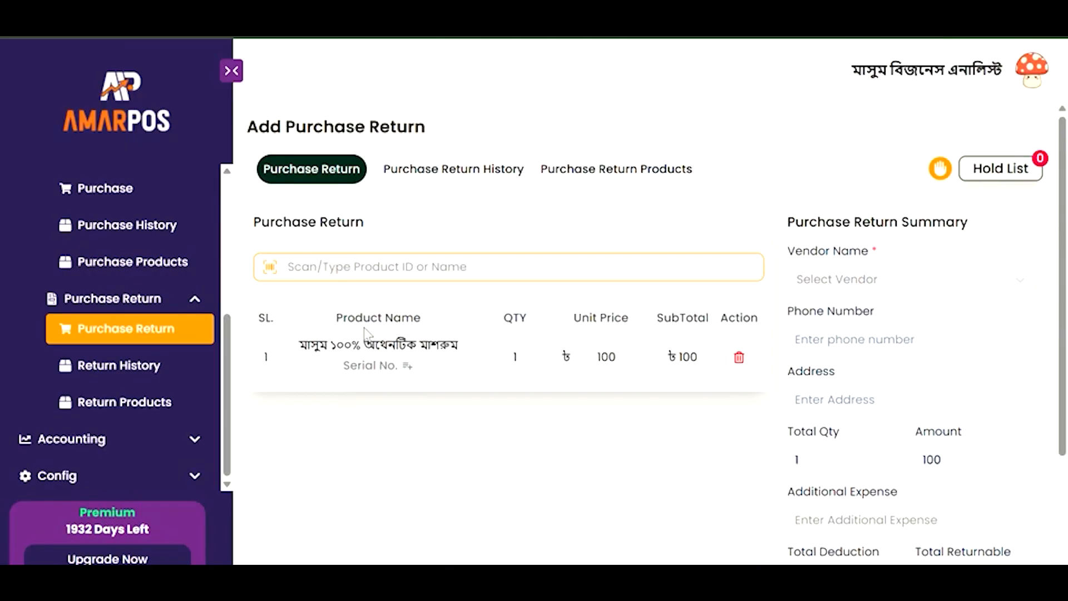
Select the listed supplier as the vendor for the purchase return.
click(851, 295)
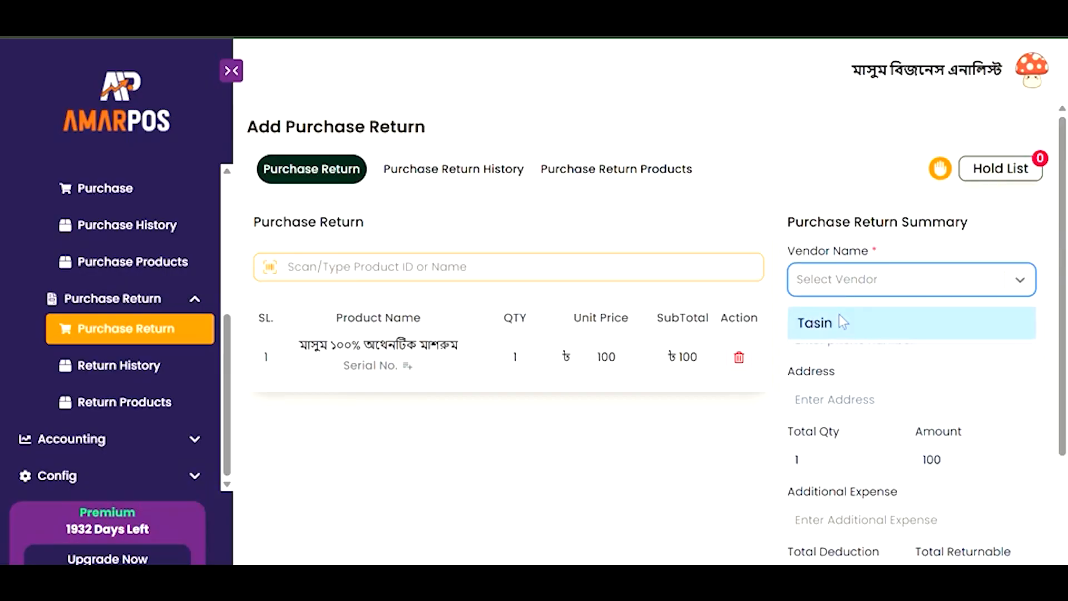
click(839, 318)
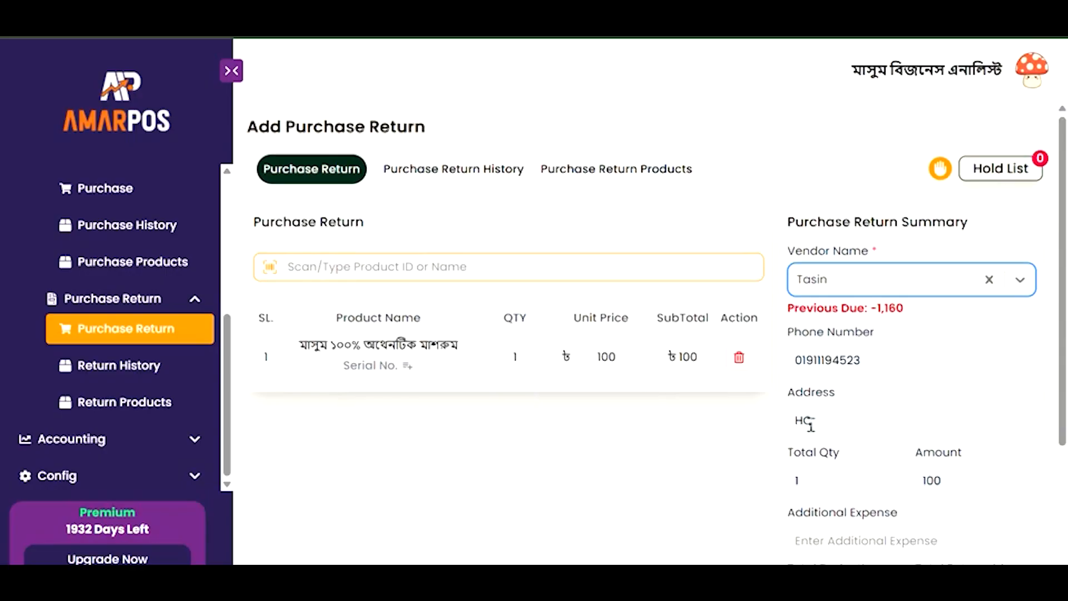
scroll(806, 414, down, 3)
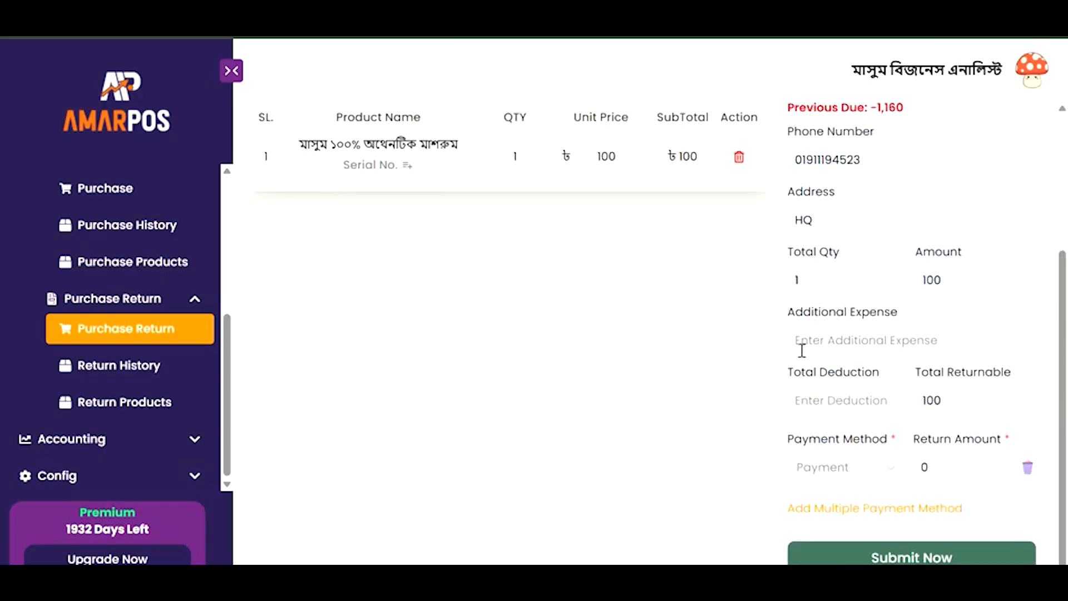
Set the purchase return's payment method to Credit and submit the return.
click(803, 411)
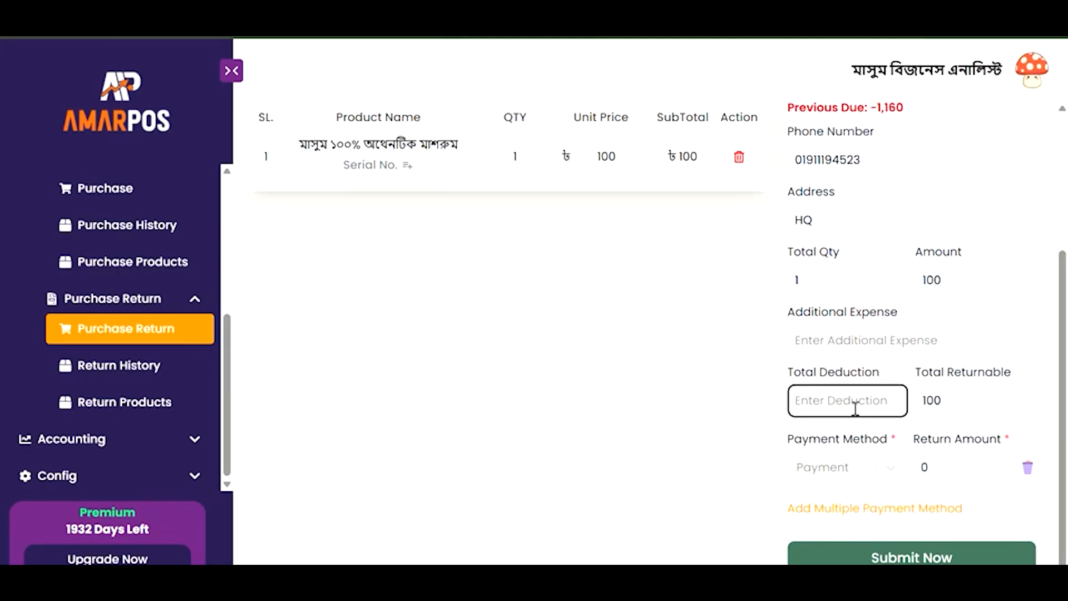
click(882, 469)
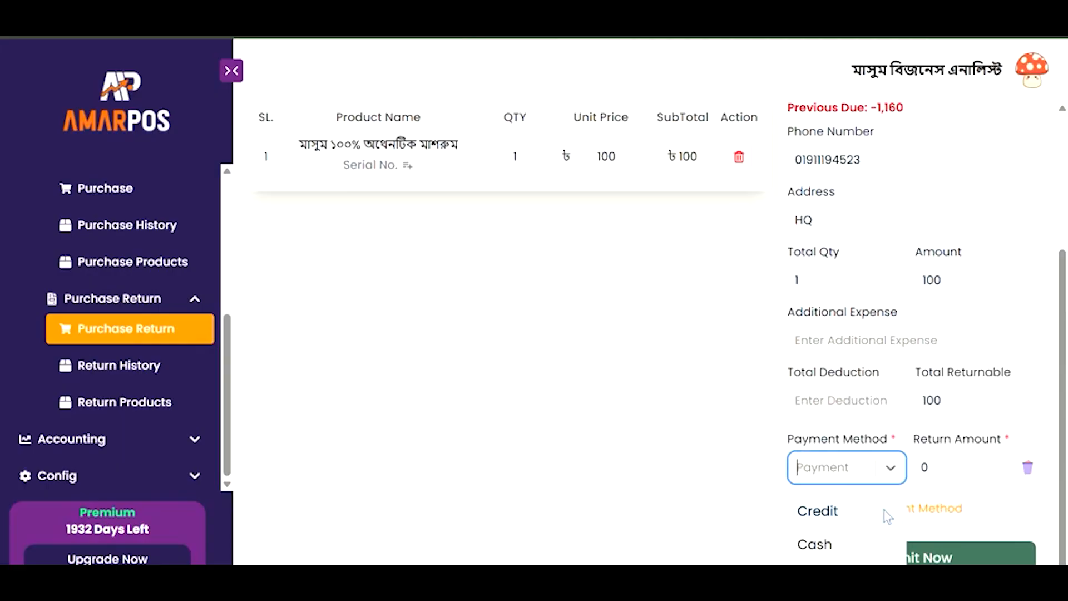
scroll(882, 483, down, 1)
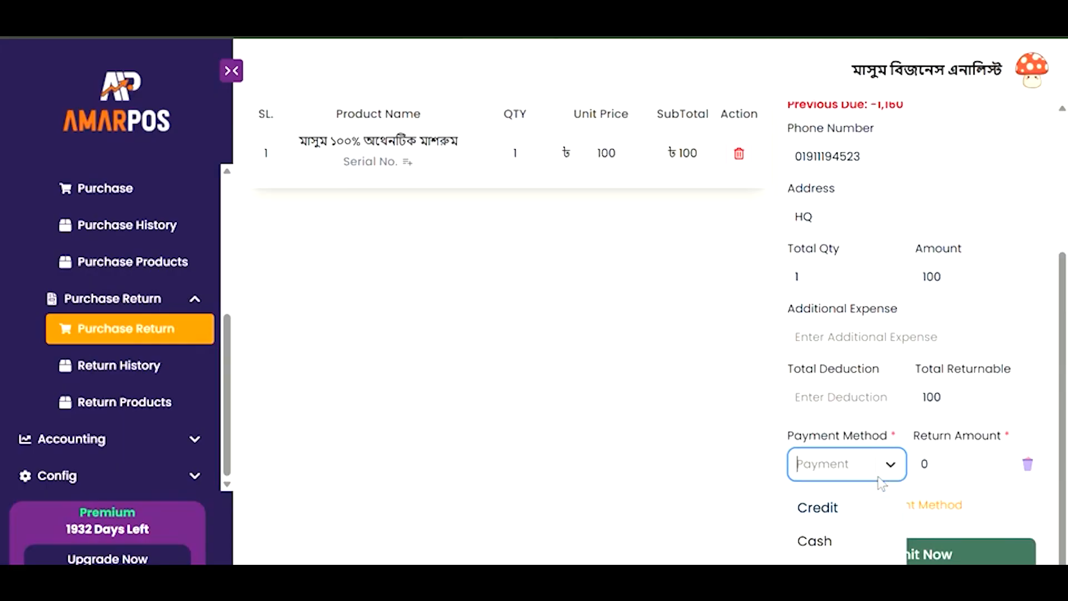
scroll(882, 483, up, 1)
scroll(882, 483, down, 1)
scroll(813, 257, up, 4)
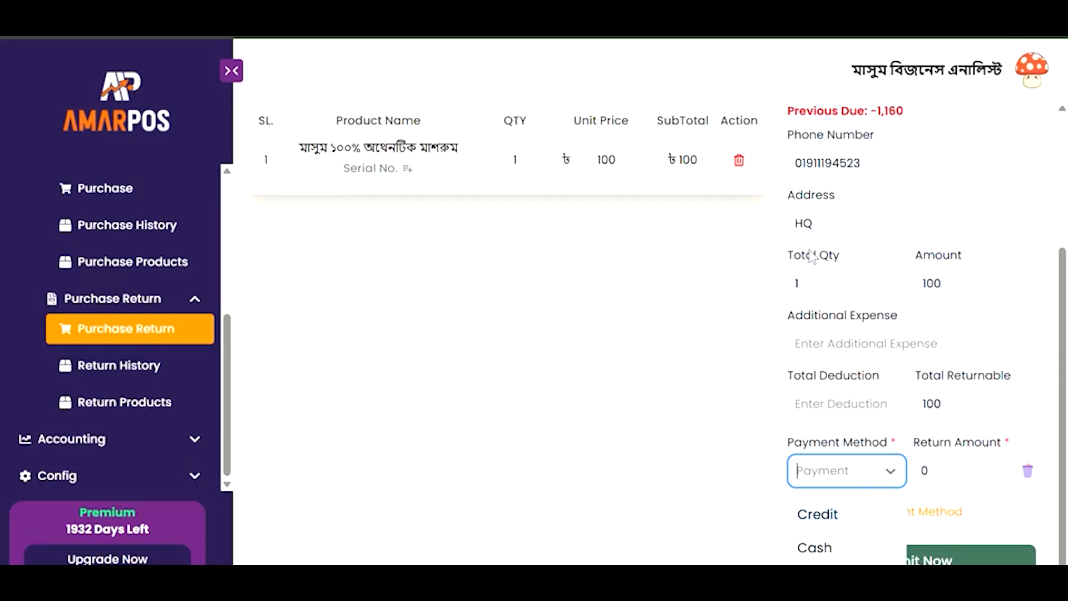
scroll(812, 257, down, 4)
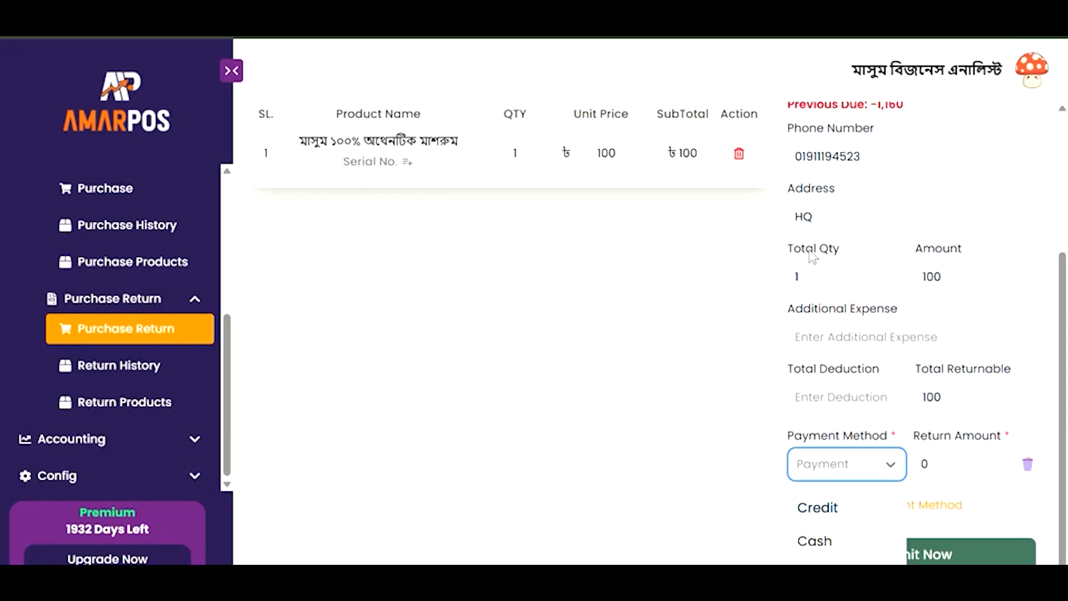
click(819, 507)
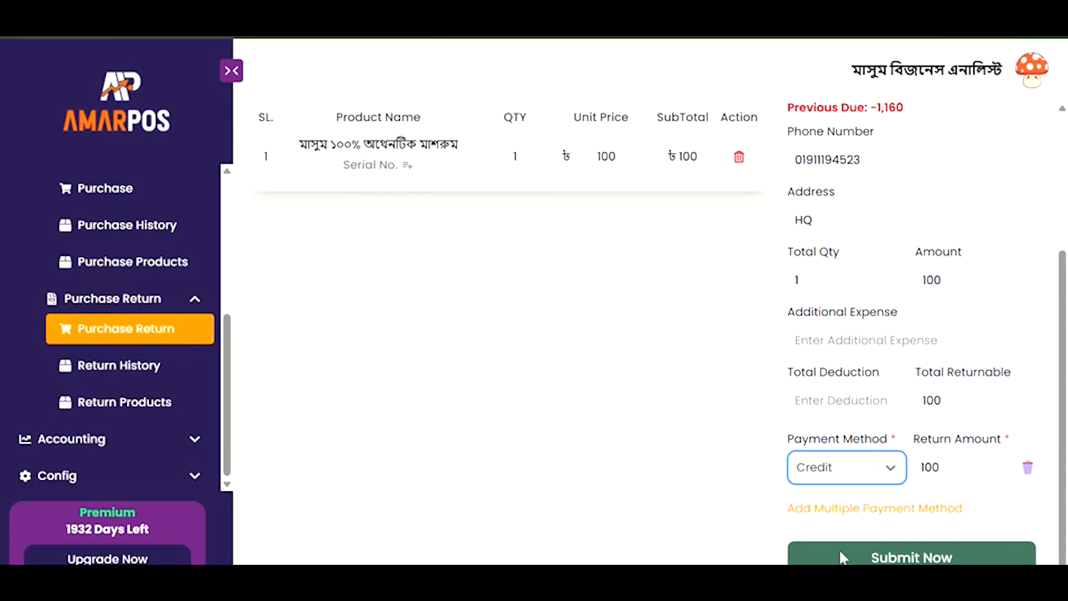
click(887, 557)
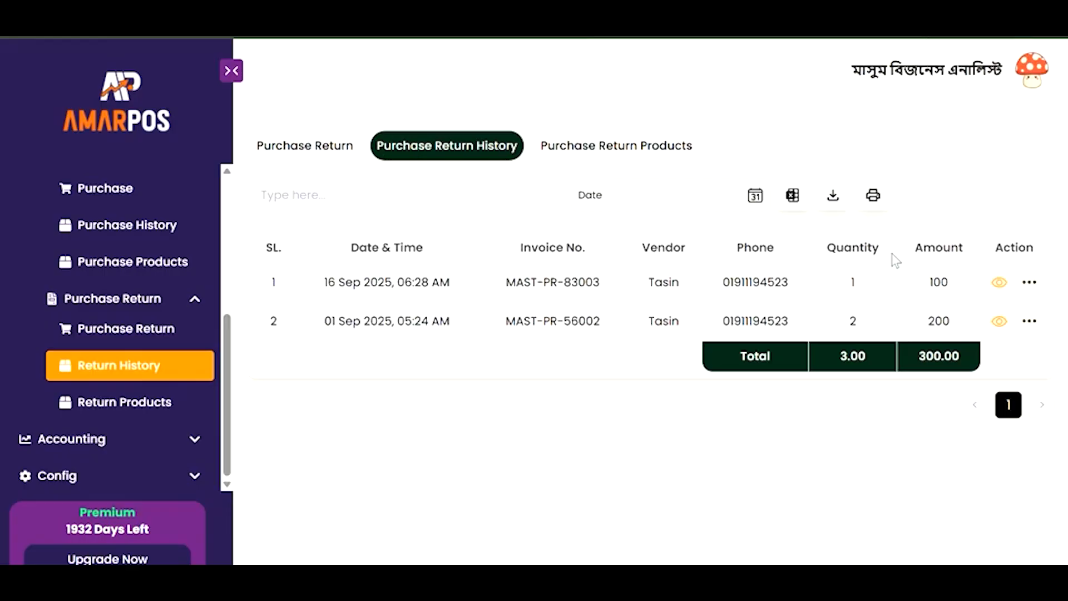
Examine the invoice of the newest purchase return and the list of returned purchase products.
click(1000, 282)
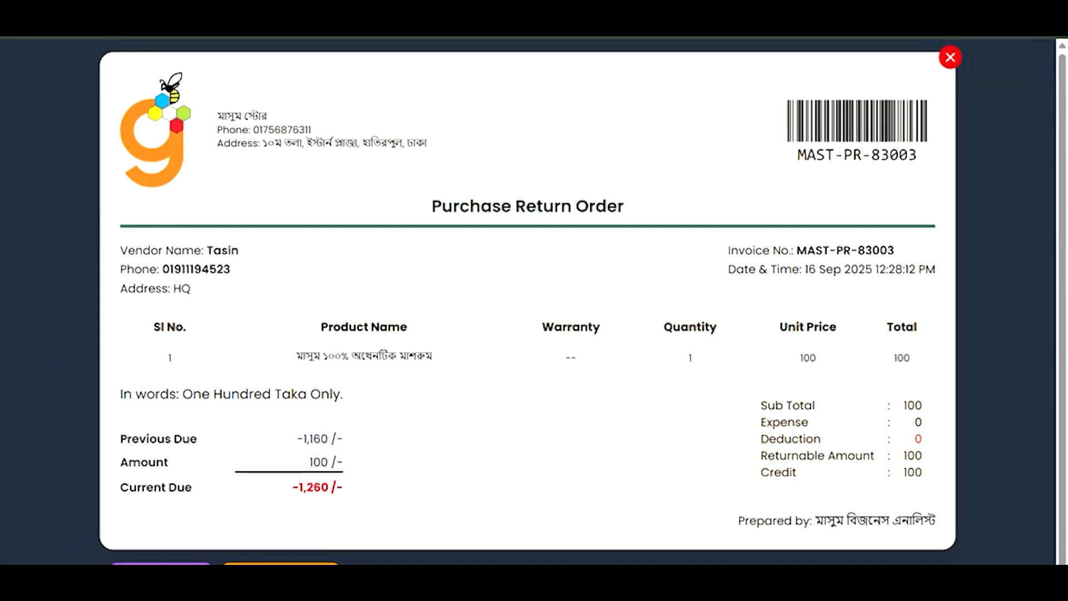
click(950, 57)
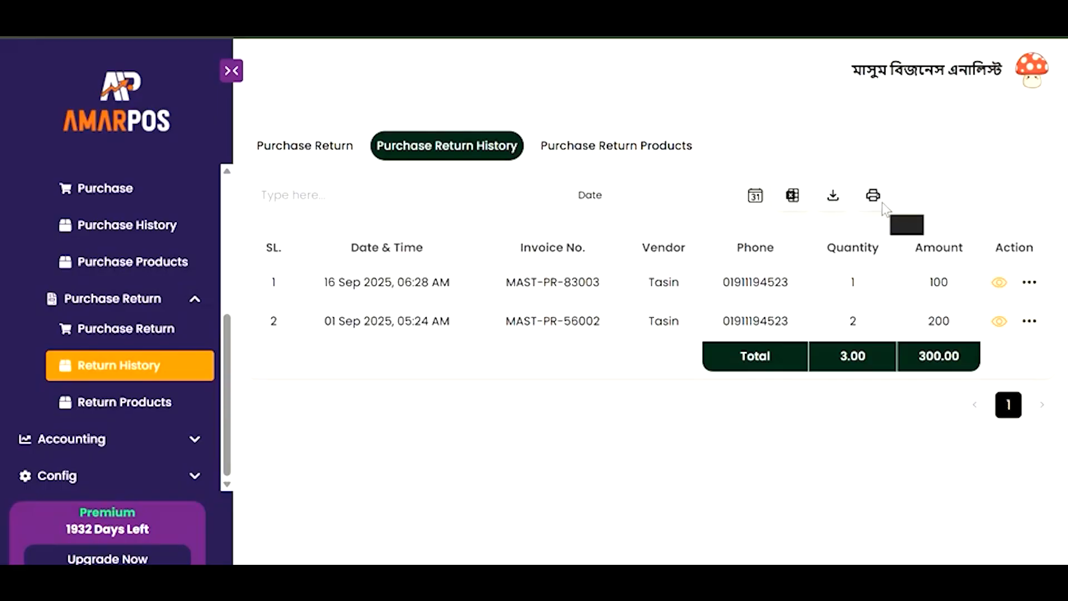
click(583, 161)
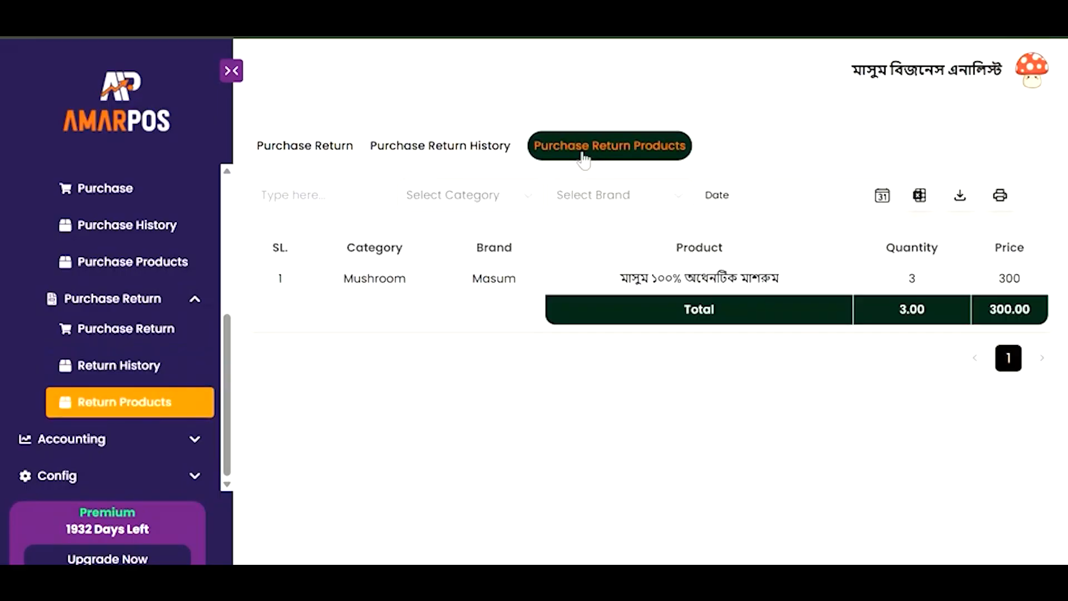